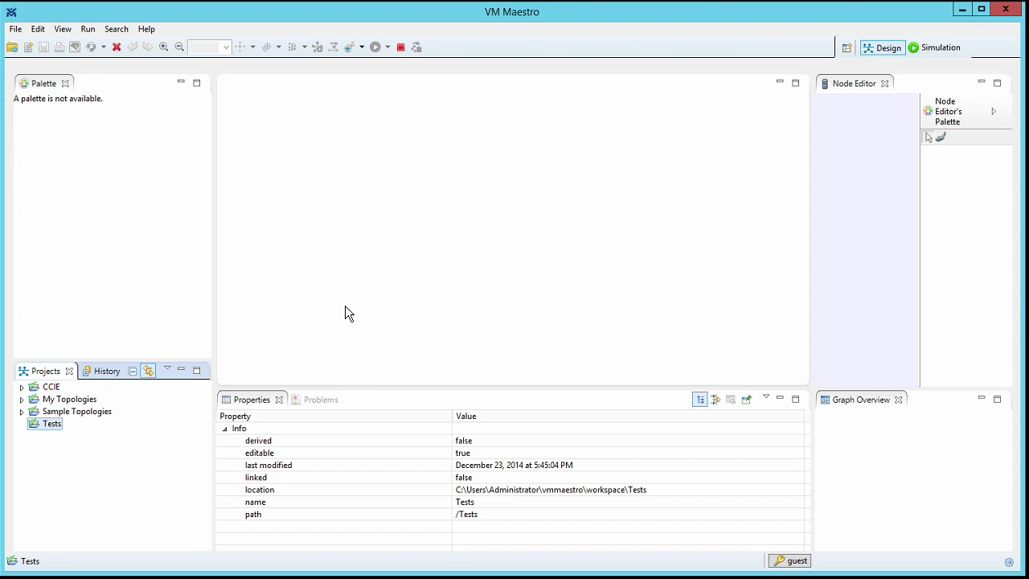
Create a new topology file named sample.virl in the Tests project.
right_click(50, 430)
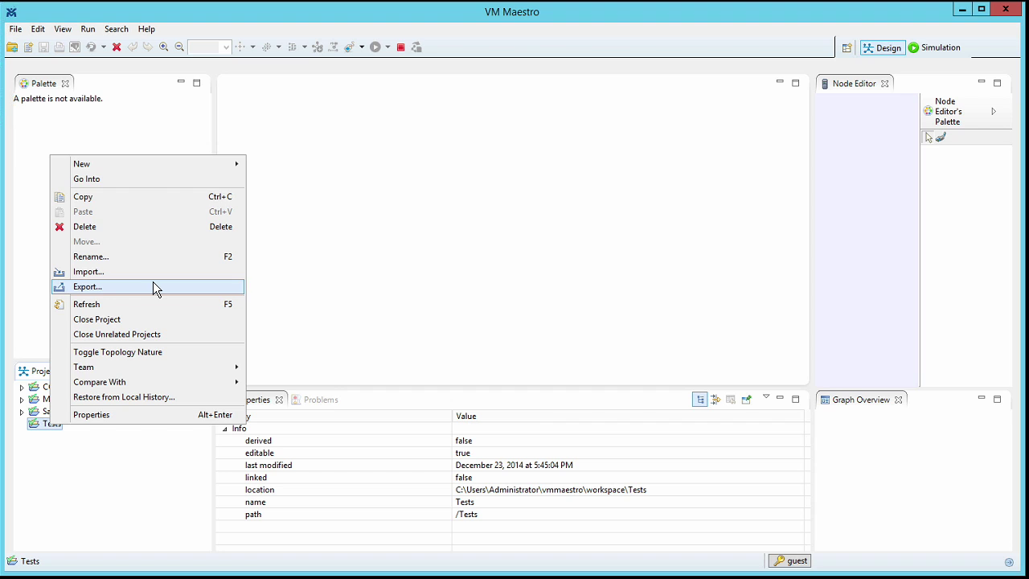
mouse_move(236, 169)
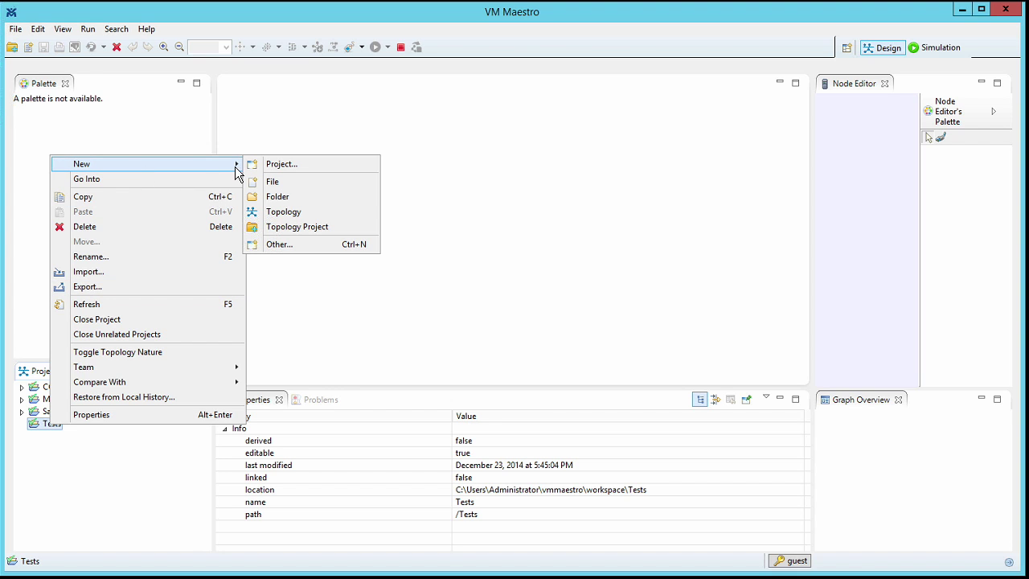
click(281, 212)
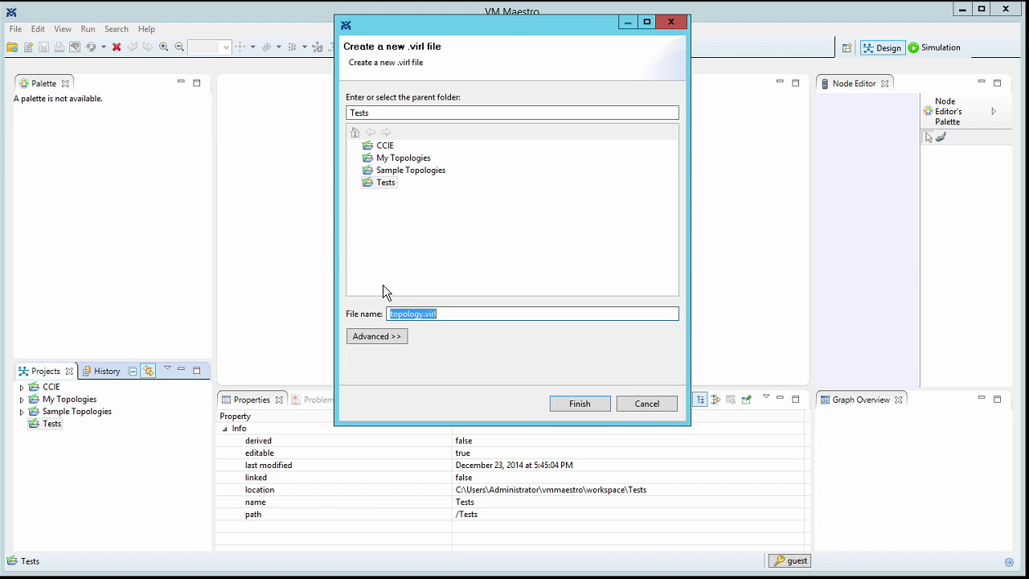
double_click(401, 313)
text(sample.vir)
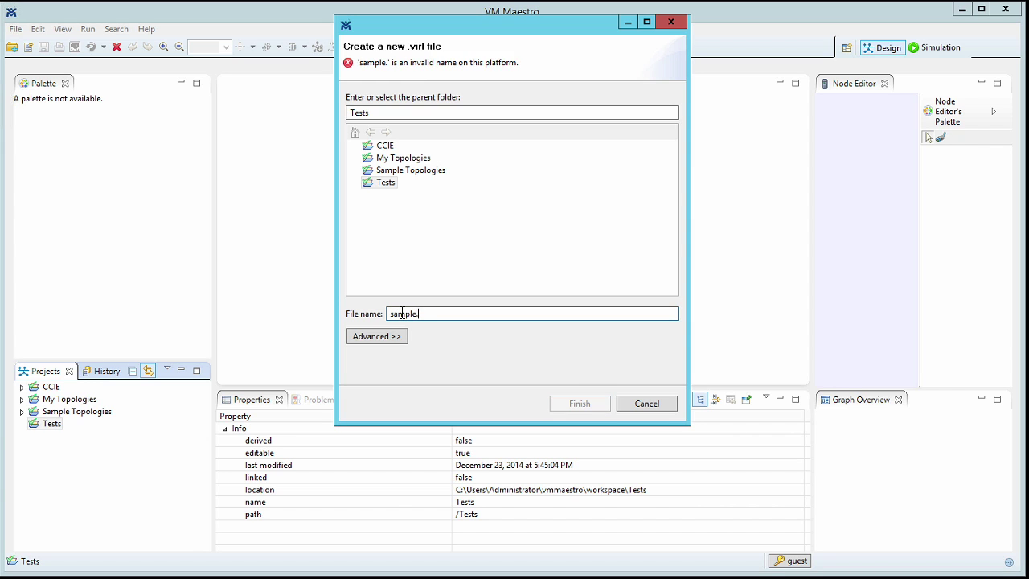
text(l)
click(591, 404)
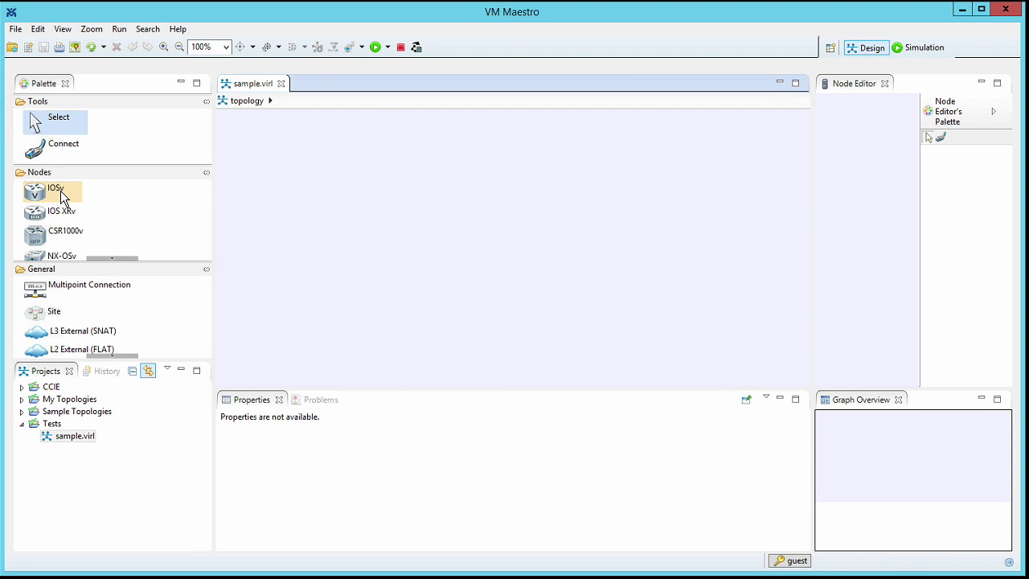
Place iosv-1, iosxrv-1 to its right, and nx-osv-1 below iosxrv-1 on the canvas.
click(48, 193)
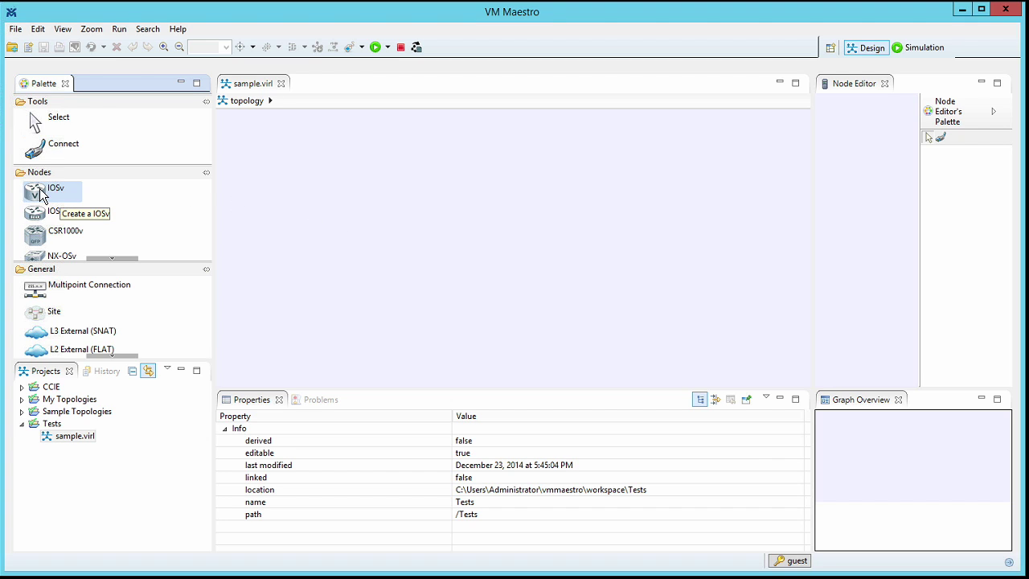
click(385, 226)
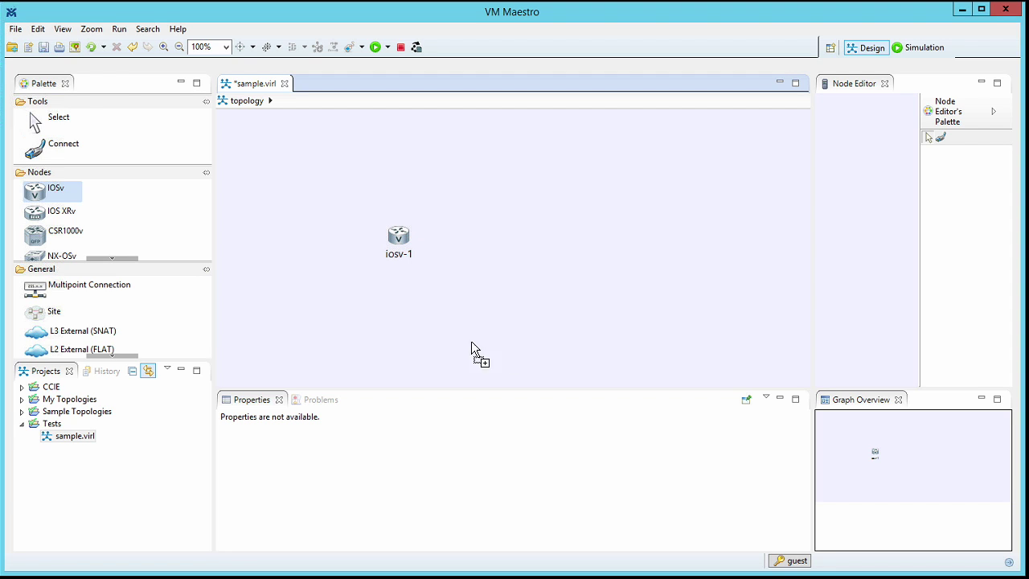
click(46, 214)
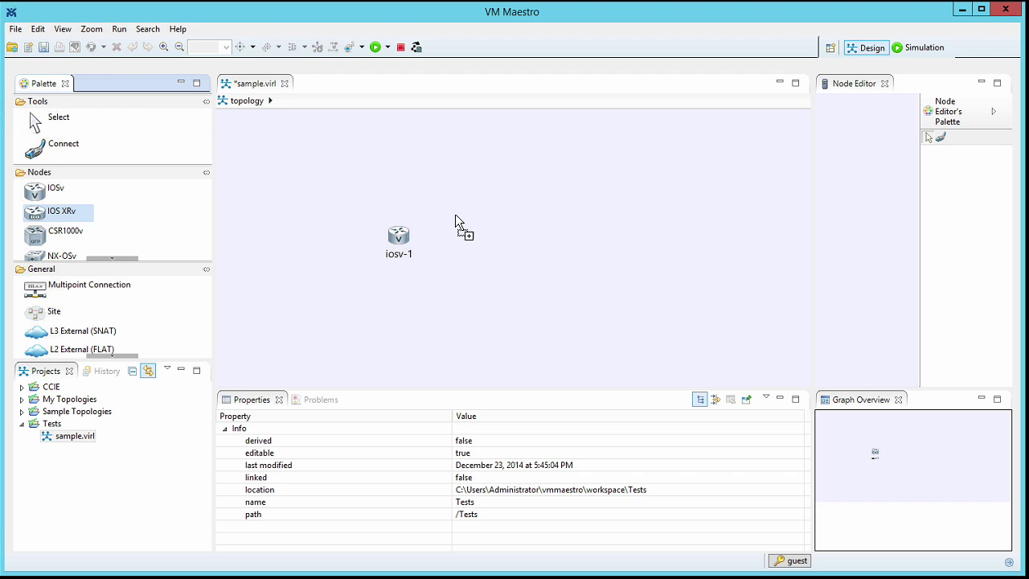
click(527, 211)
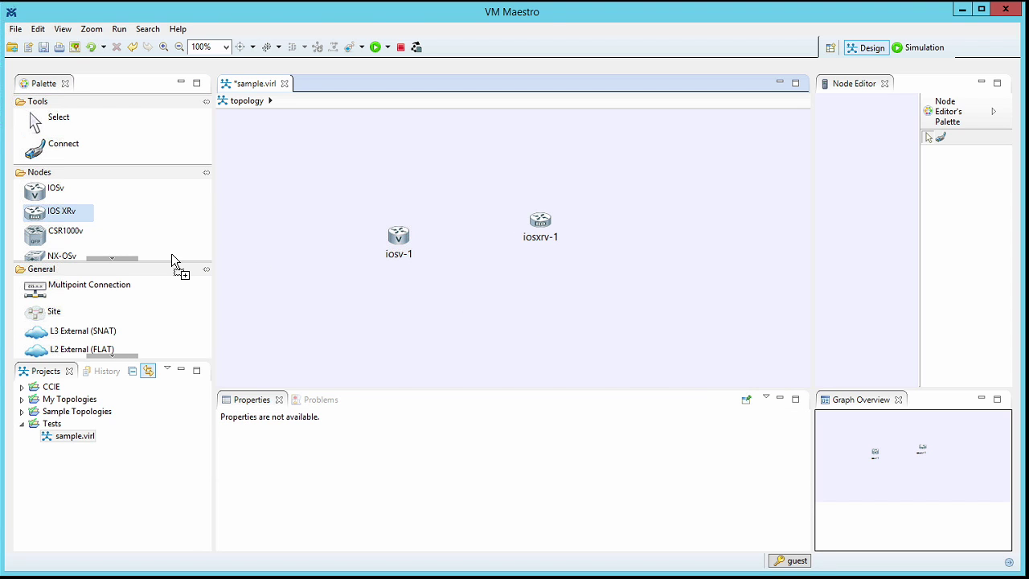
scroll(89, 248, down, 1)
click(47, 251)
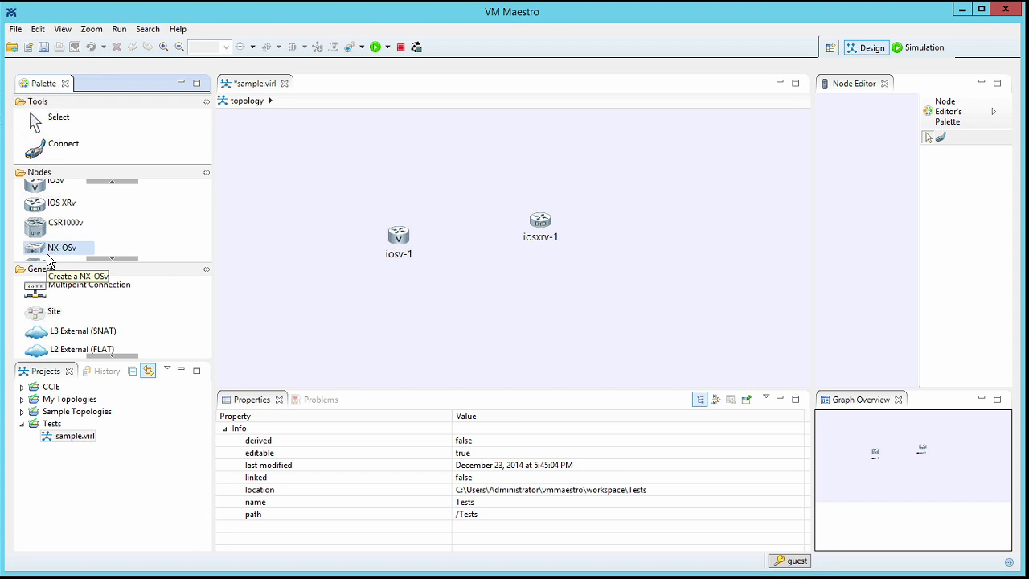
click(511, 300)
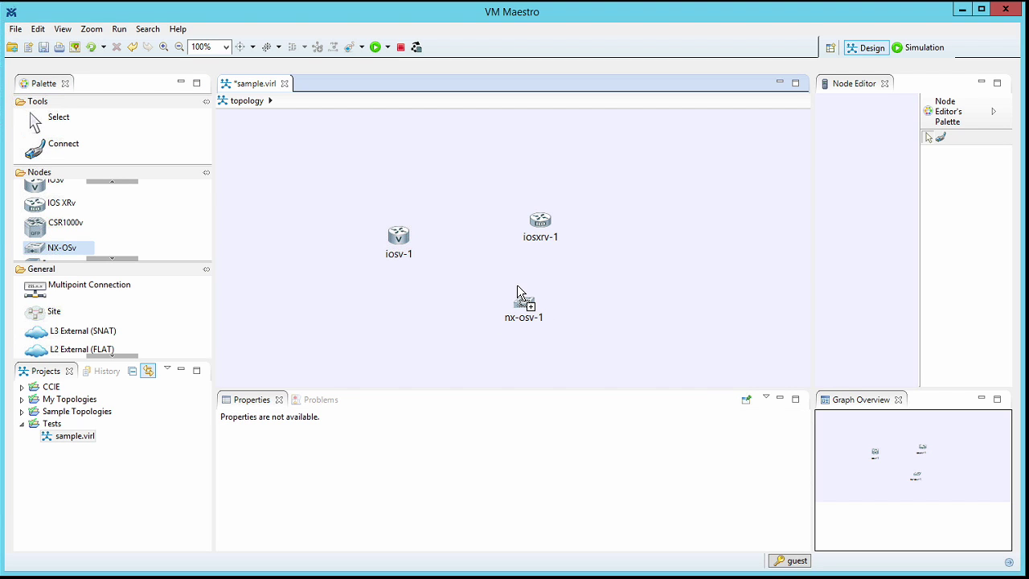
Link iosv-1 to iosxrv-1, nx-osv-1 to iosxrv-1, and iosv-1 to nx-osv-1.
click(79, 147)
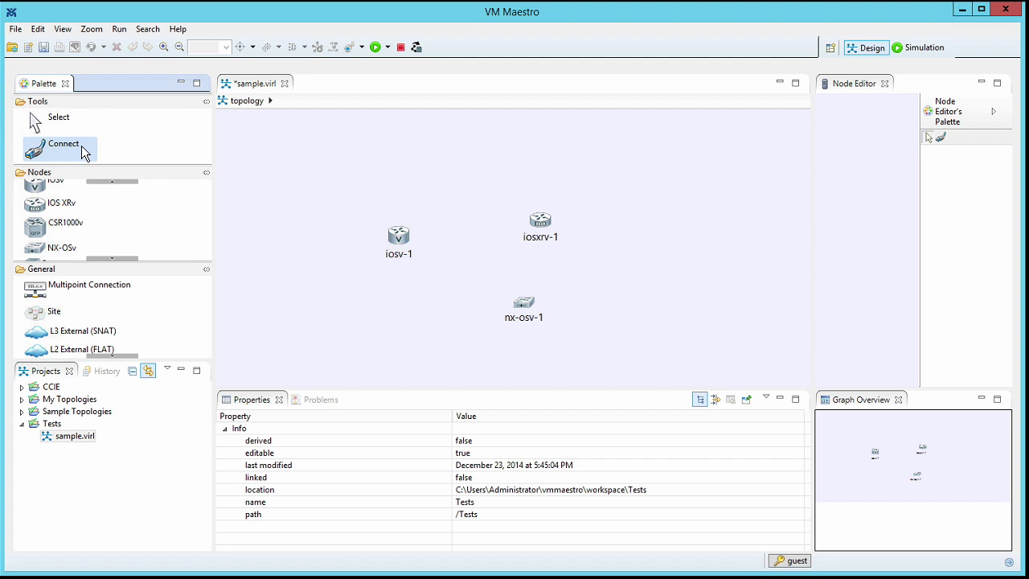
click(398, 237)
click(540, 225)
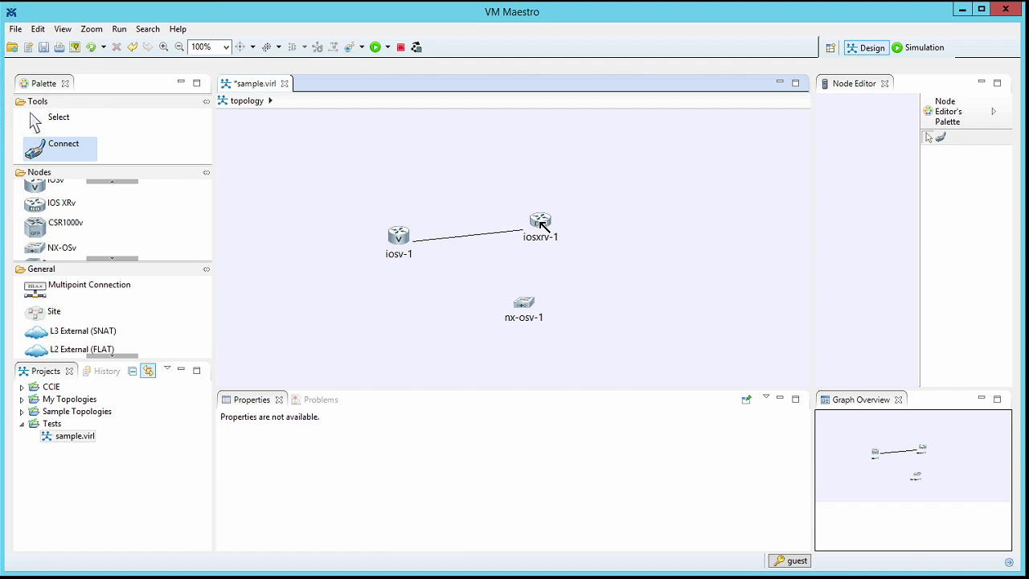
click(527, 309)
click(549, 221)
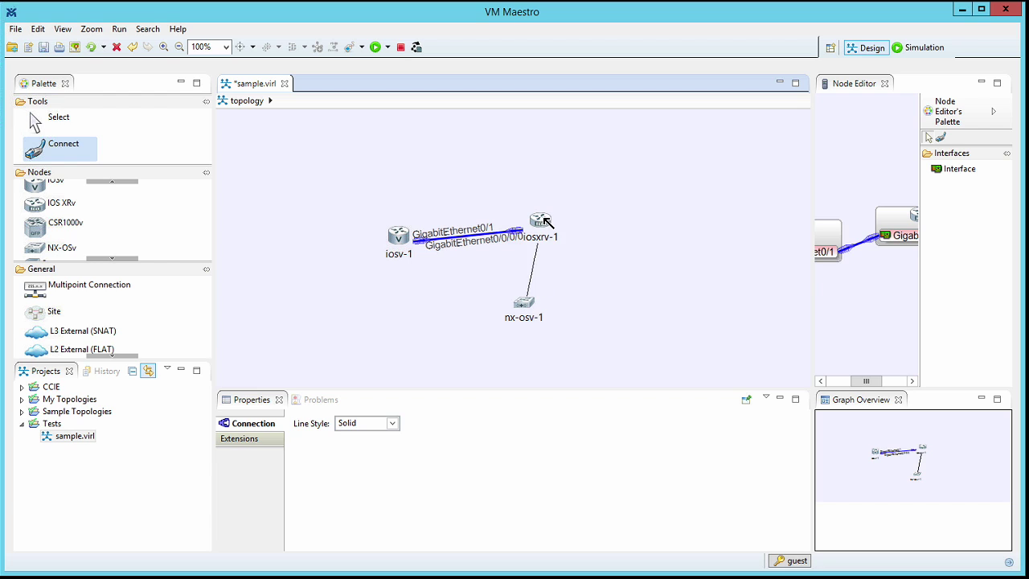
click(399, 239)
click(526, 309)
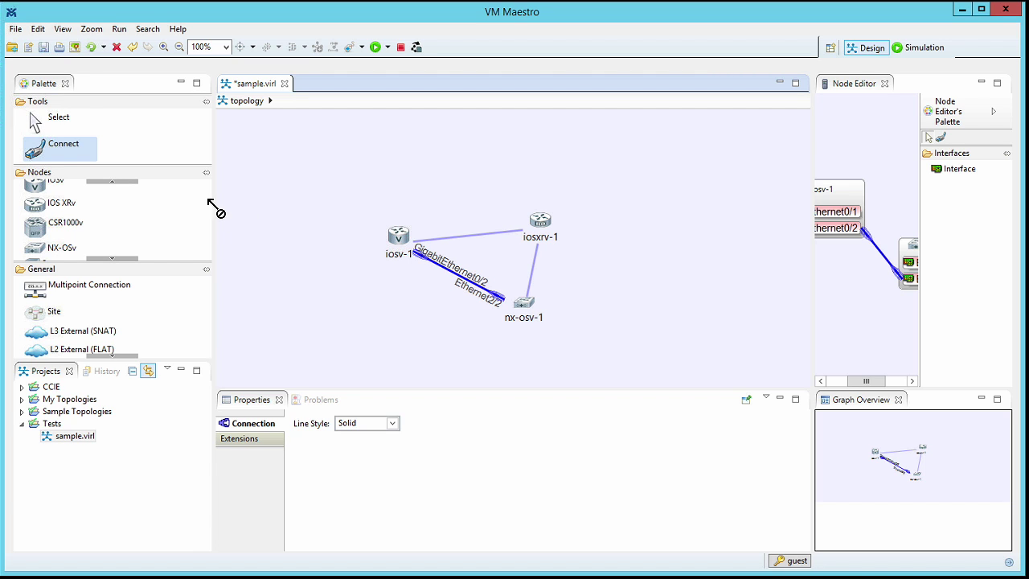
Set Enable CDP to true in the topology's AutoNetkit properties.
click(68, 126)
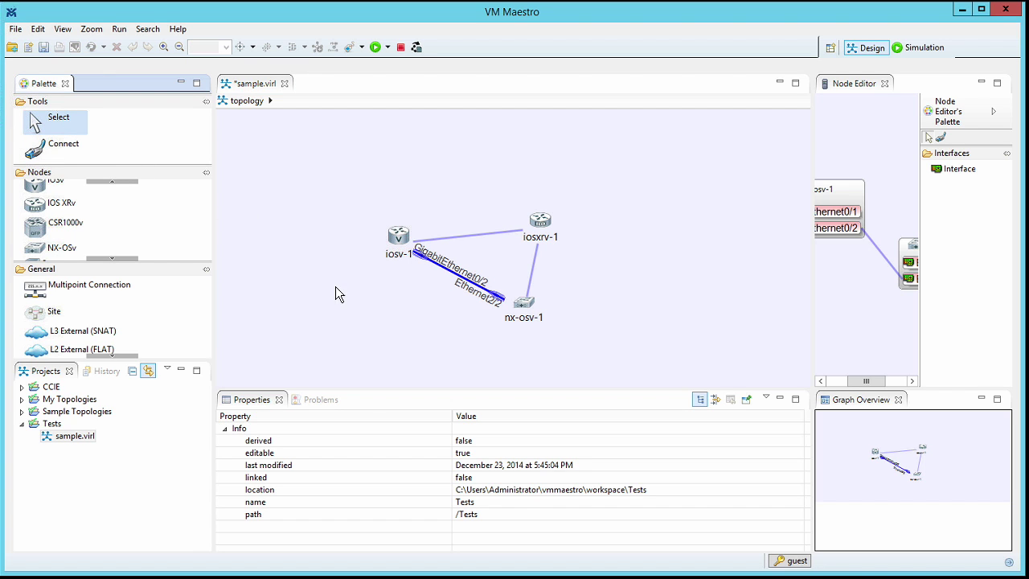
click(328, 313)
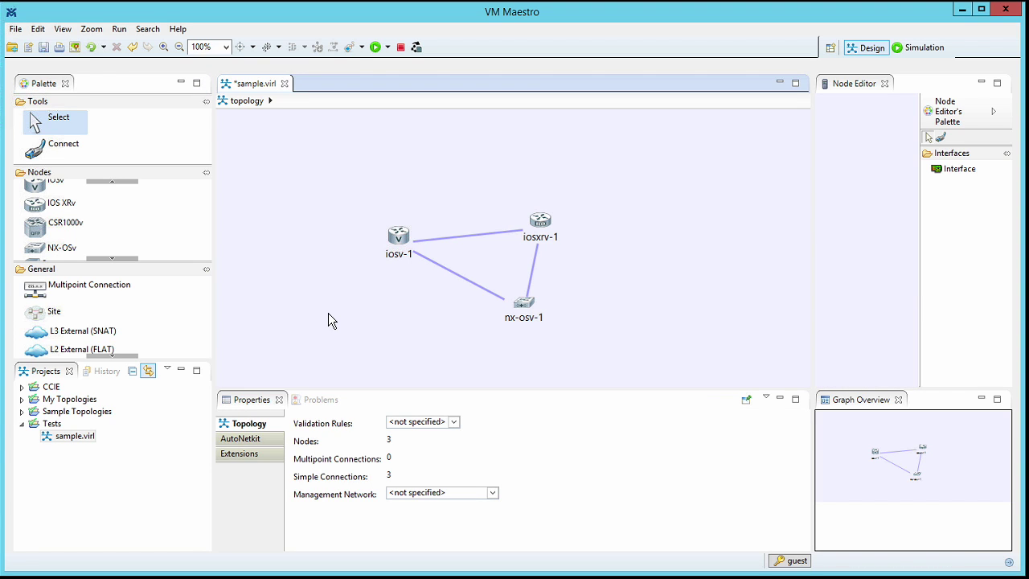
click(258, 439)
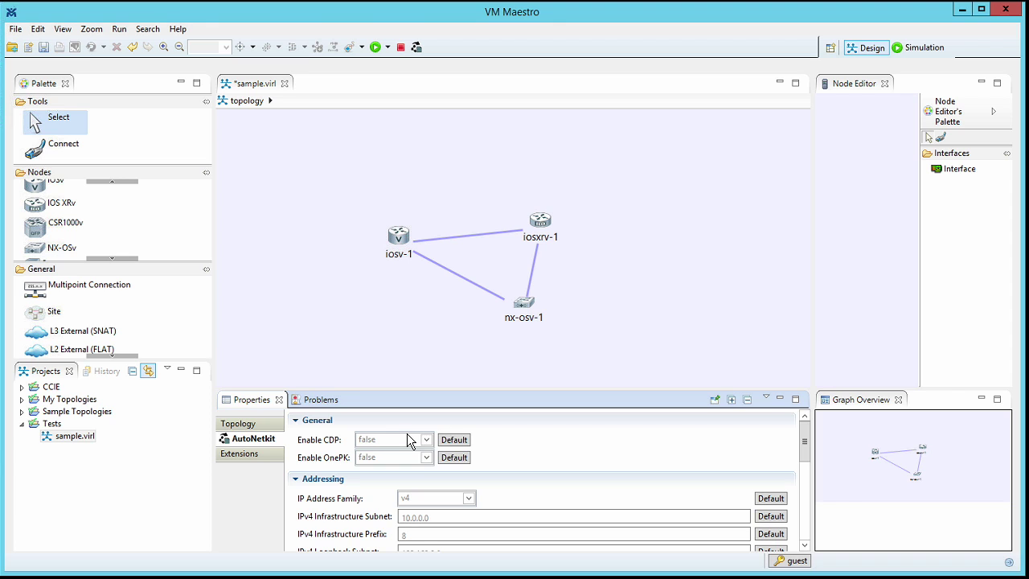
click(427, 440)
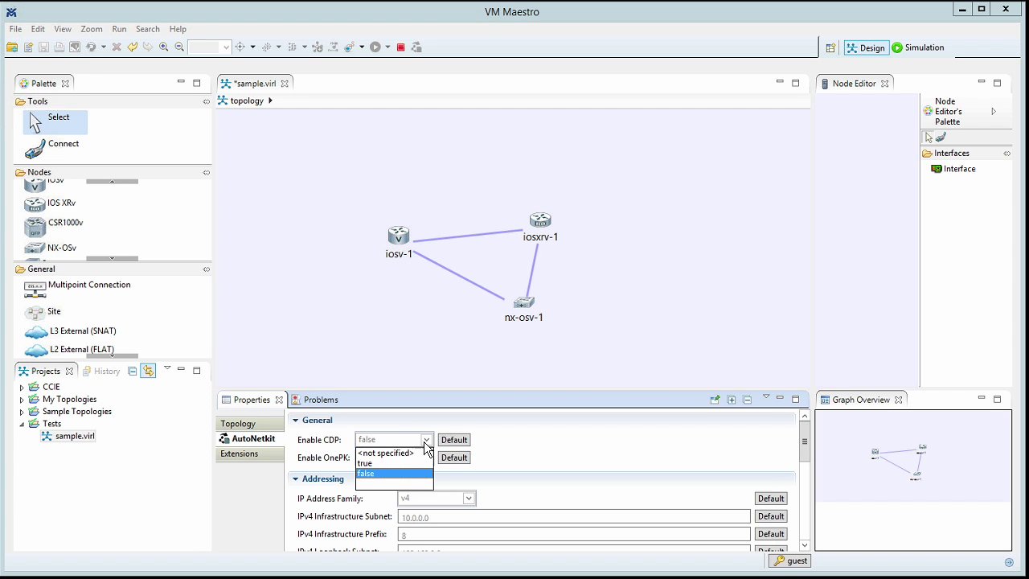
click(370, 463)
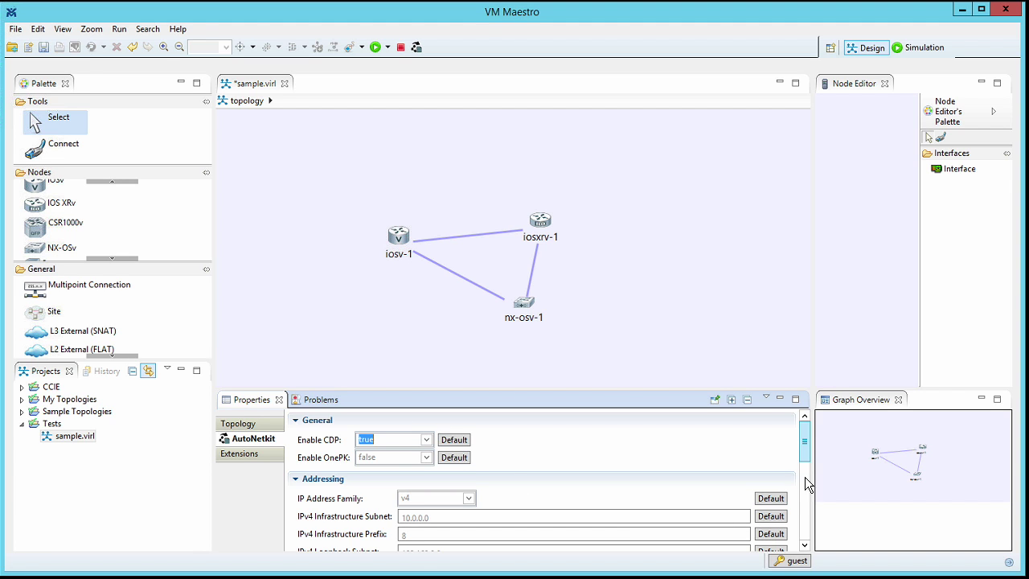
Set IP Address Family to dual_stack and the IGP to eigrp.
scroll(805, 477, down, 5)
scroll(806, 467, up, 5)
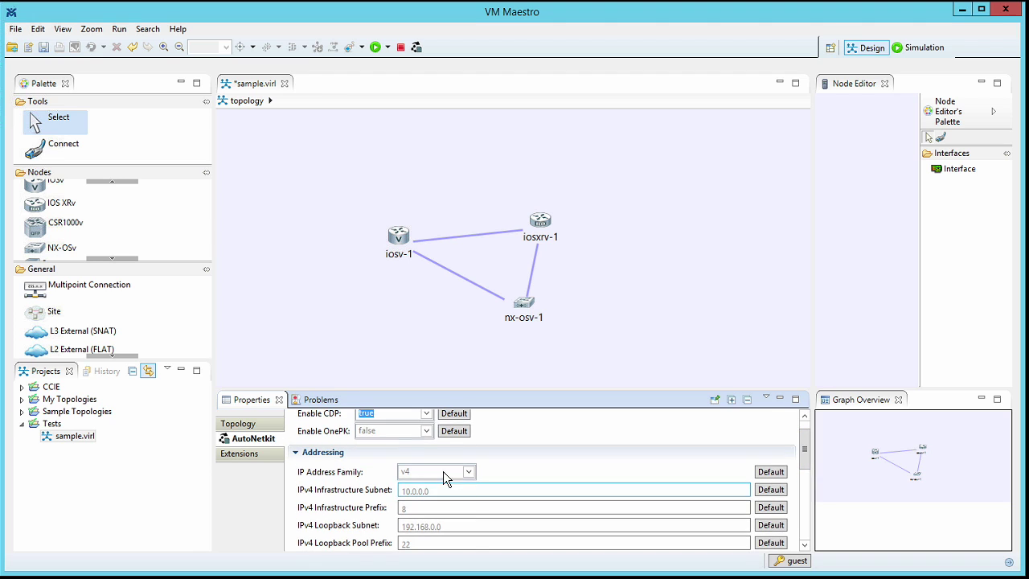
click(443, 471)
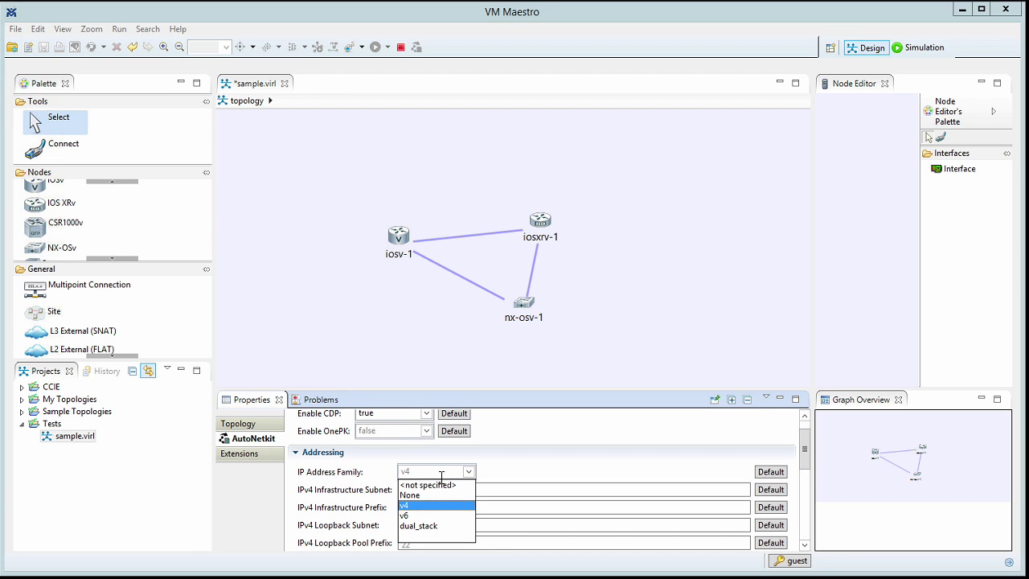
click(414, 525)
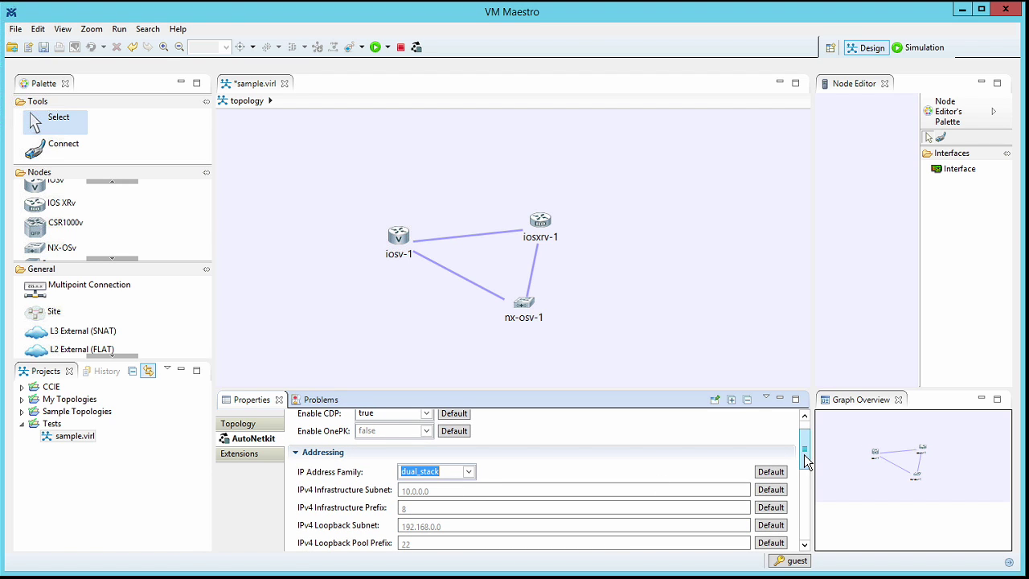
drag(804, 455, 807, 532)
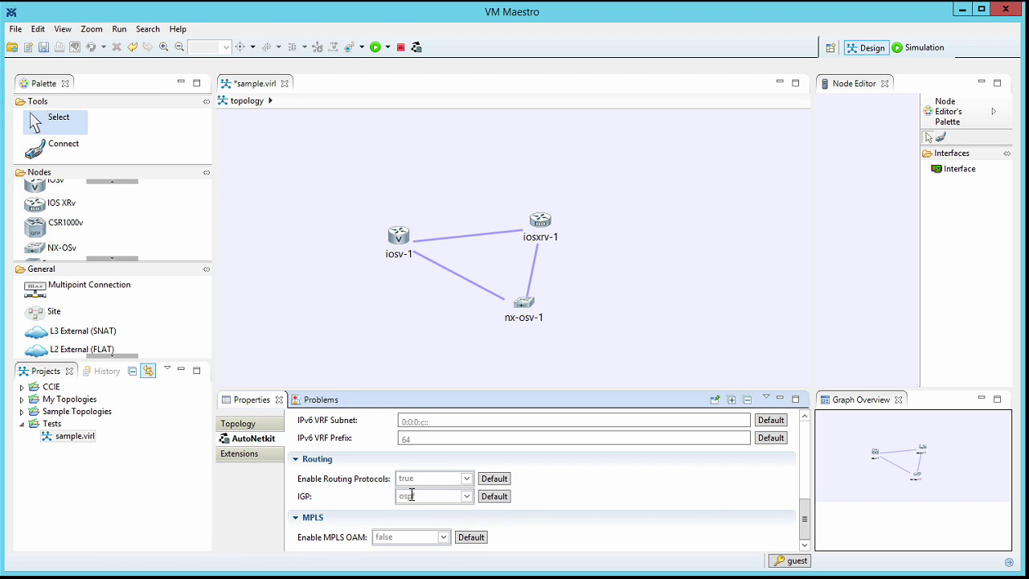
click(466, 496)
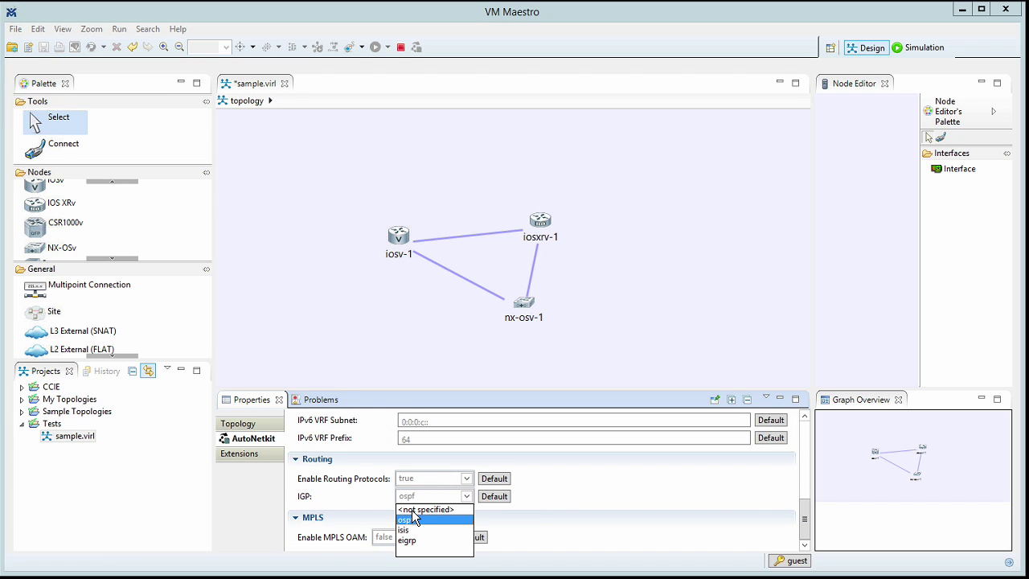
click(408, 541)
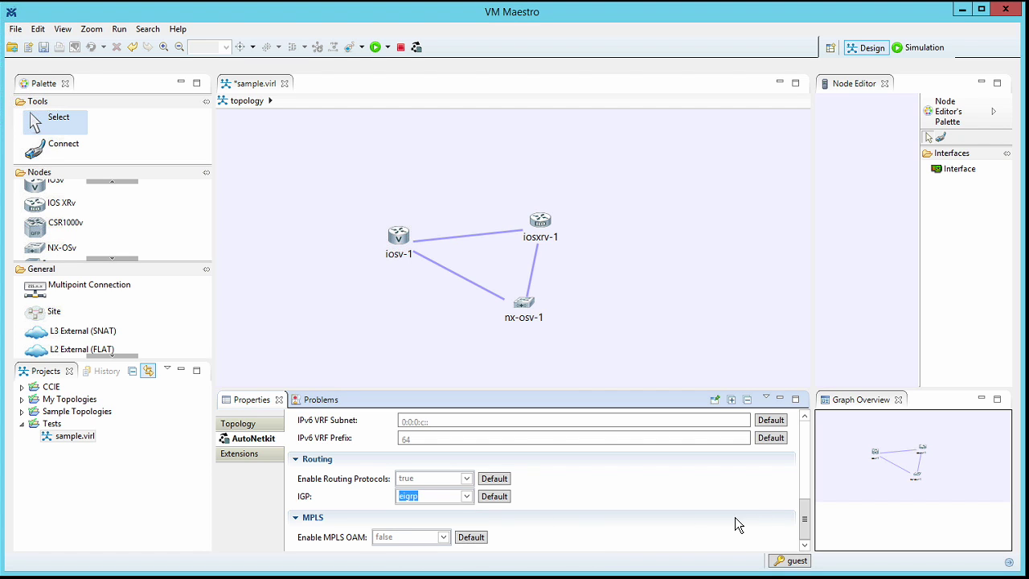
scroll(807, 540, up, 10)
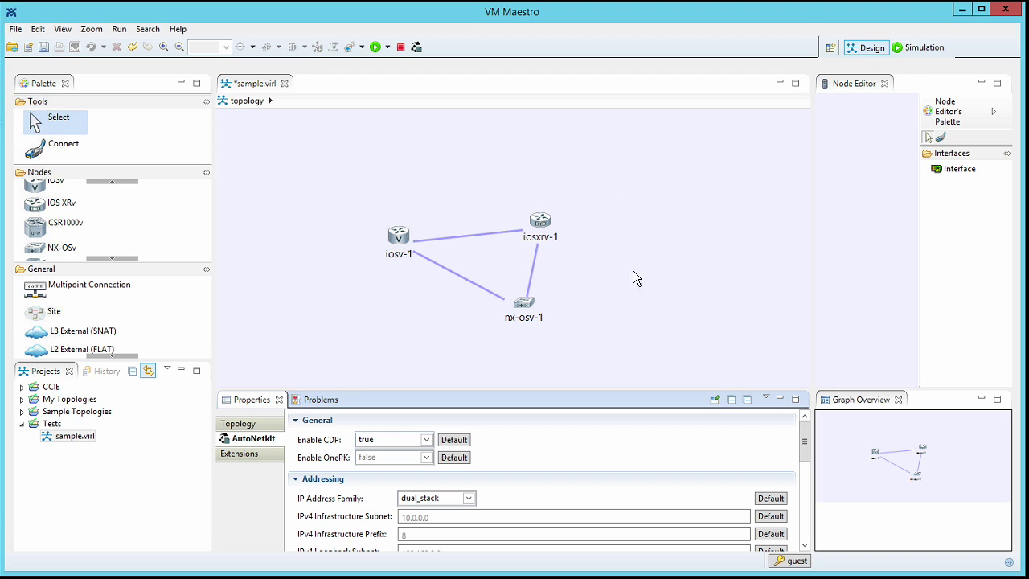
In the Simulation perspective, generate configurations and launch the sample simulation, declining the prompts.
click(925, 48)
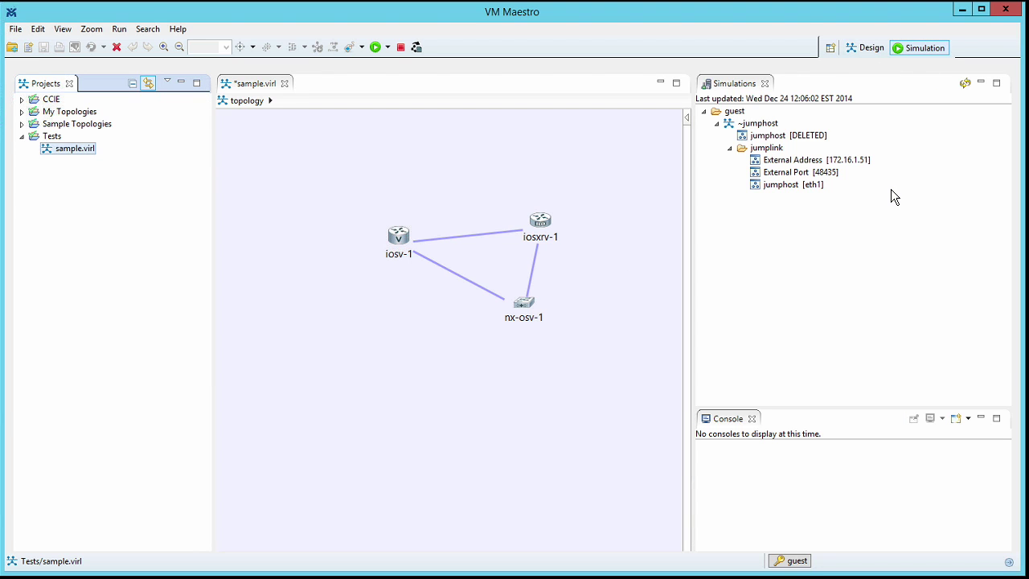
click(417, 47)
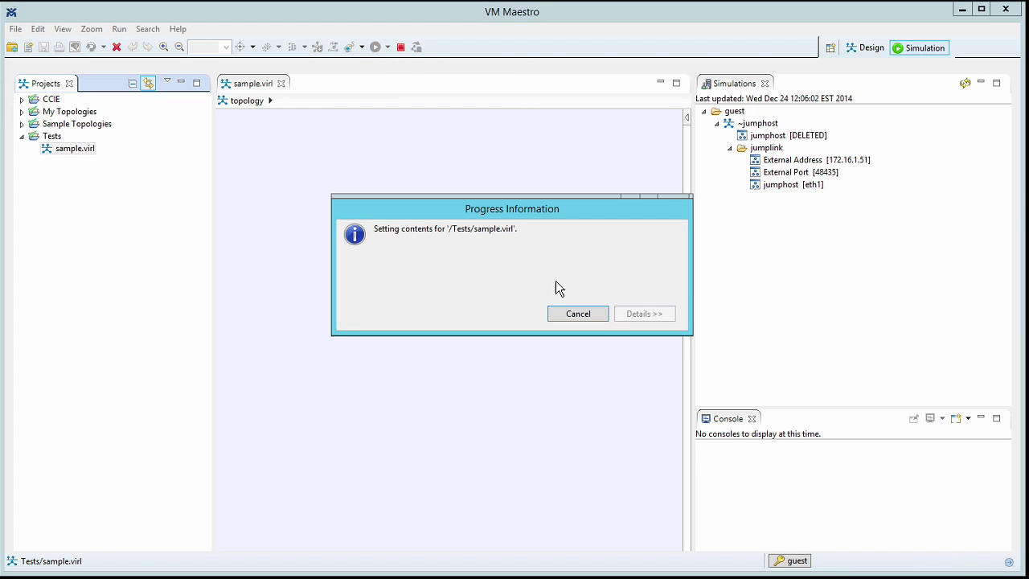
click(651, 309)
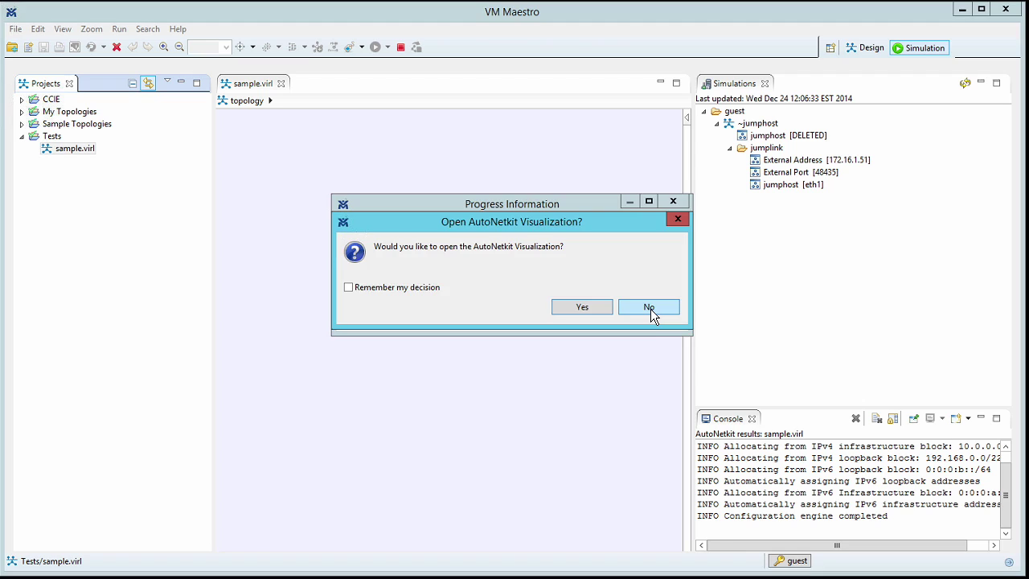
click(651, 308)
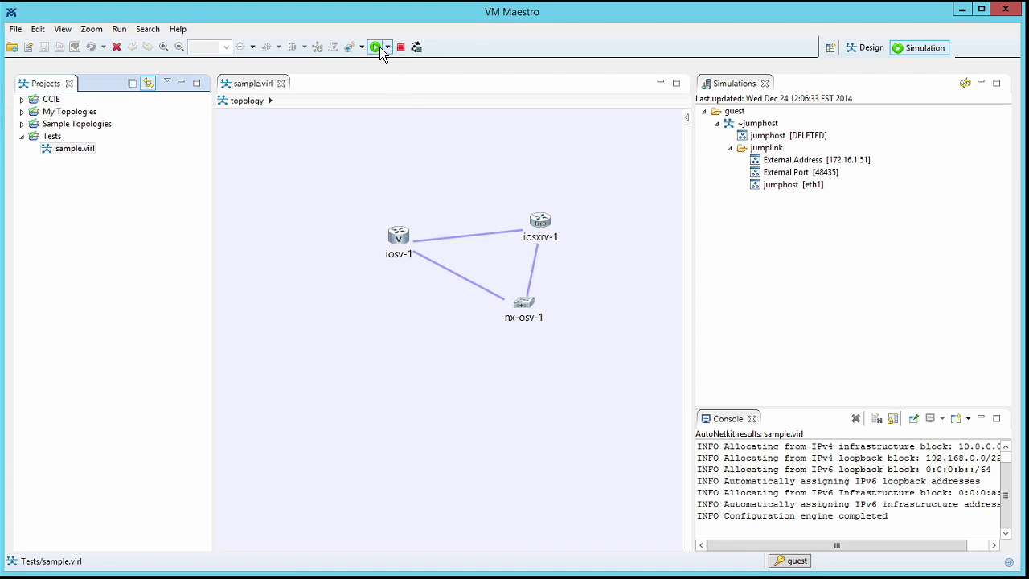
click(379, 46)
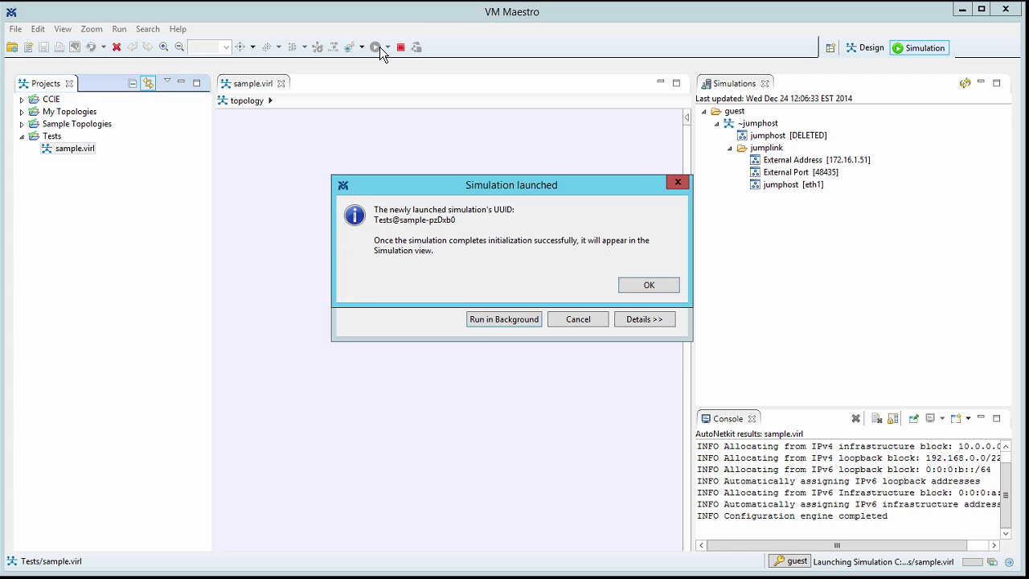
click(631, 286)
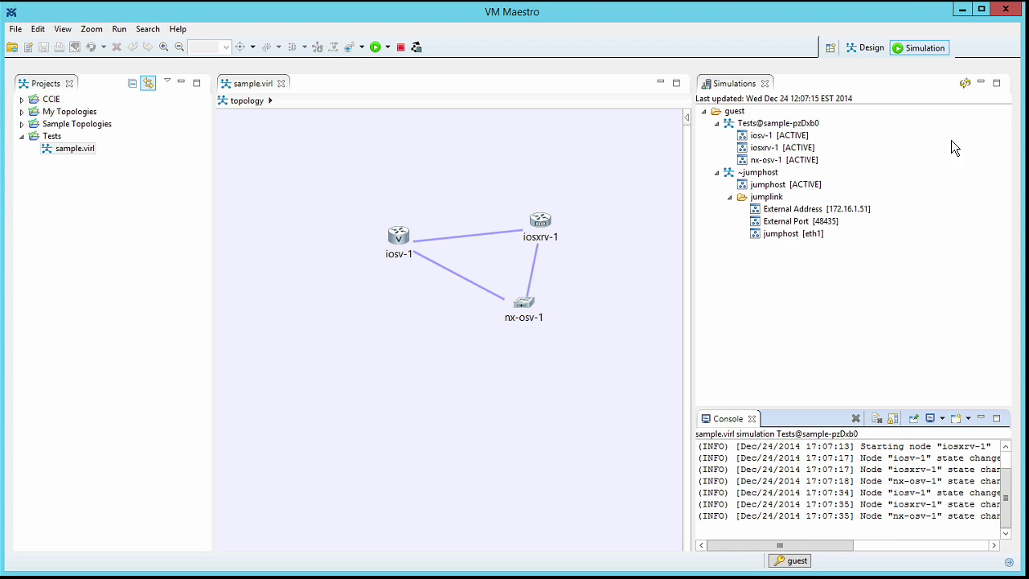
Telnet to nx-osv-1's console port.
right_click(778, 166)
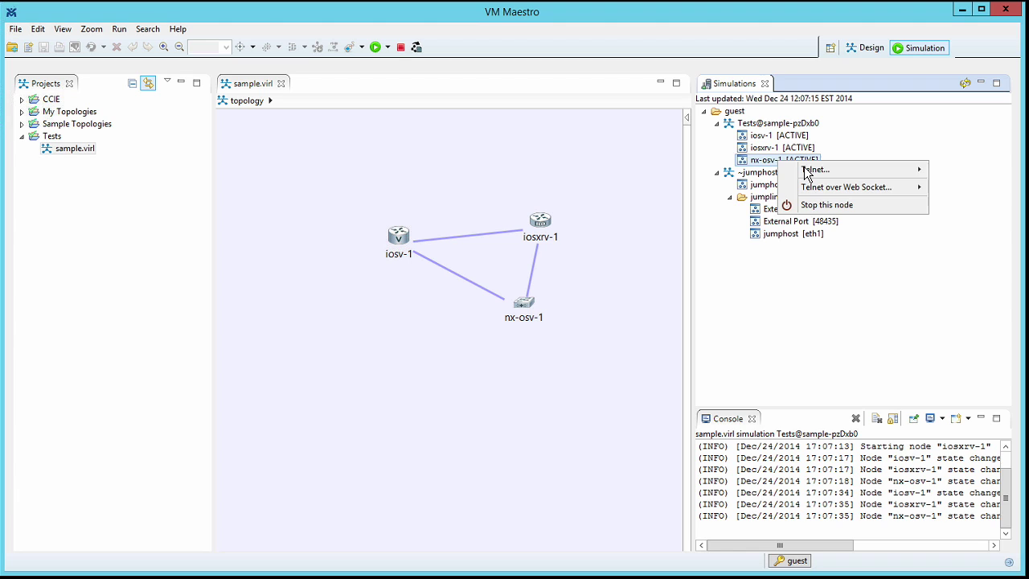
mouse_move(808, 173)
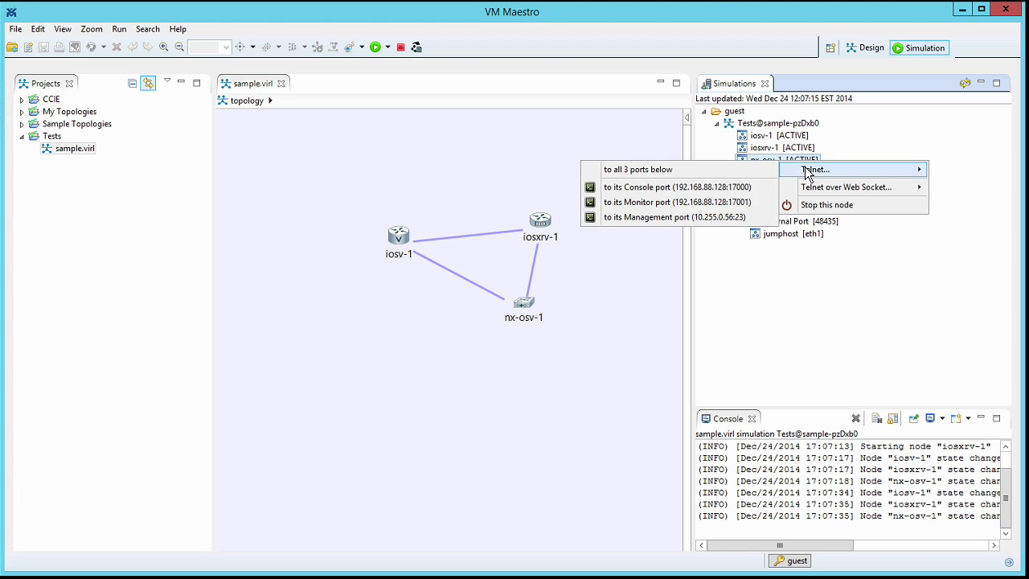
click(731, 188)
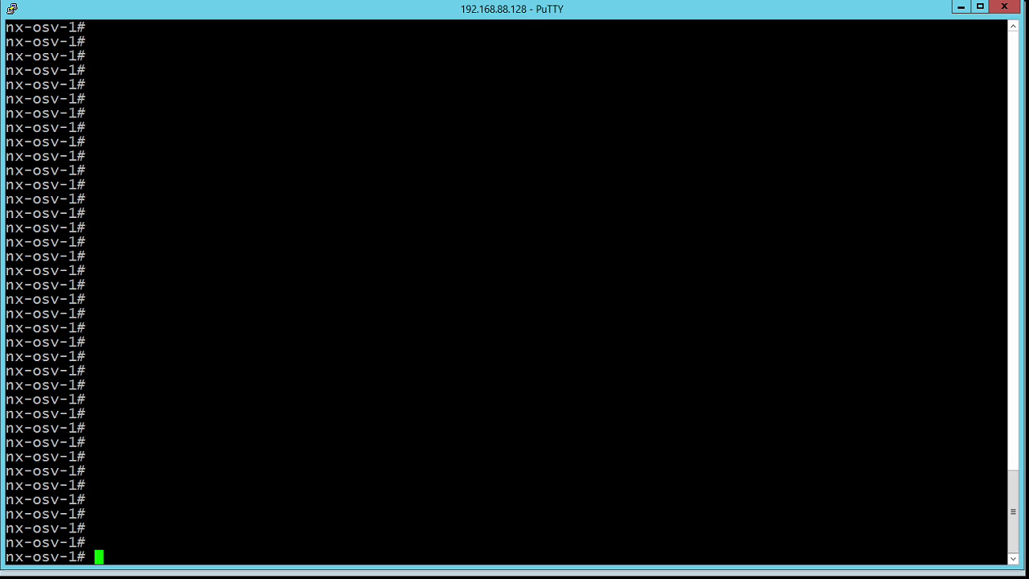
Run 'show ip eigrp neighbors' on nx-osv-1.
text(show ip e)
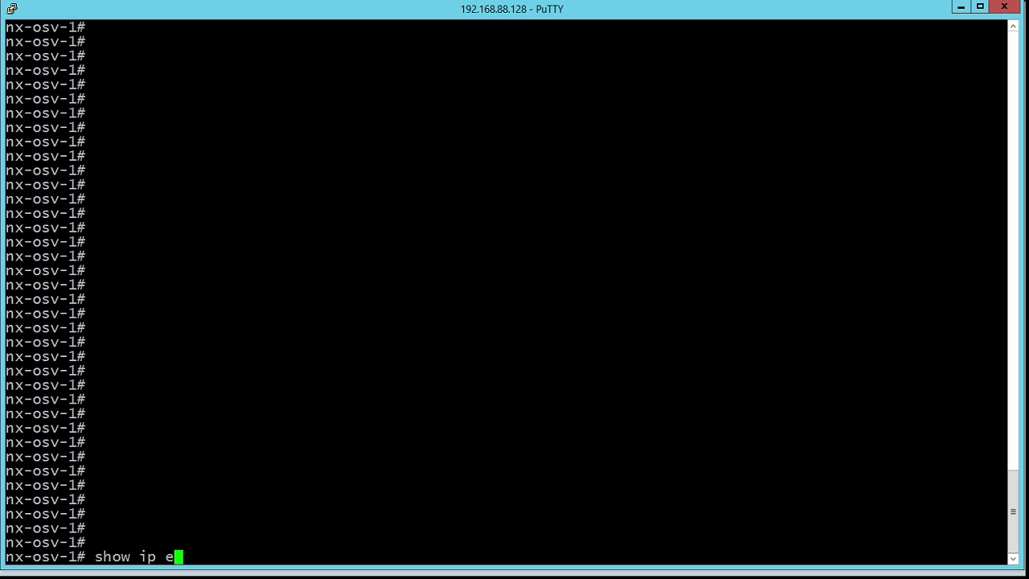
text(igrp neighbors)
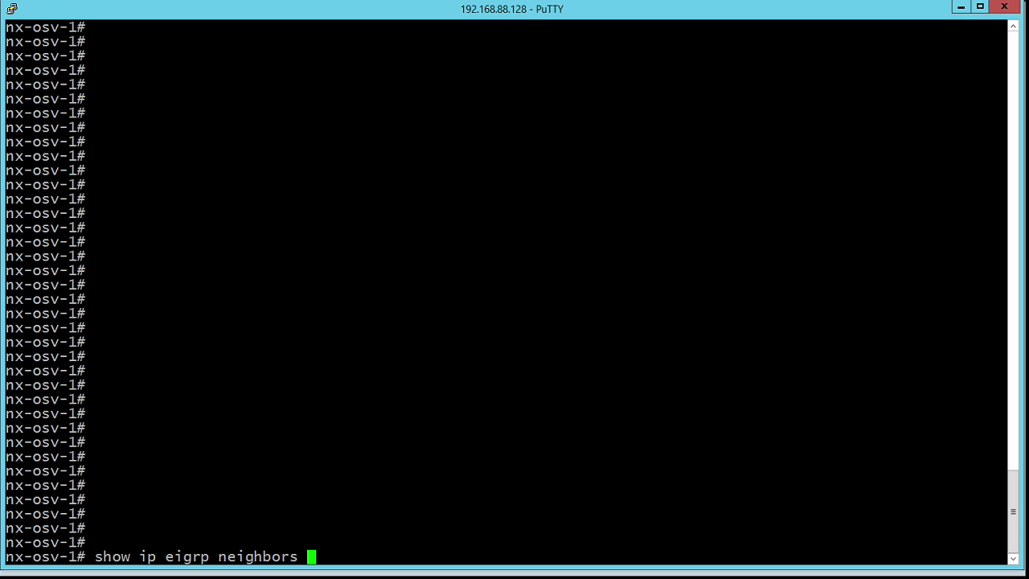
key(Return)
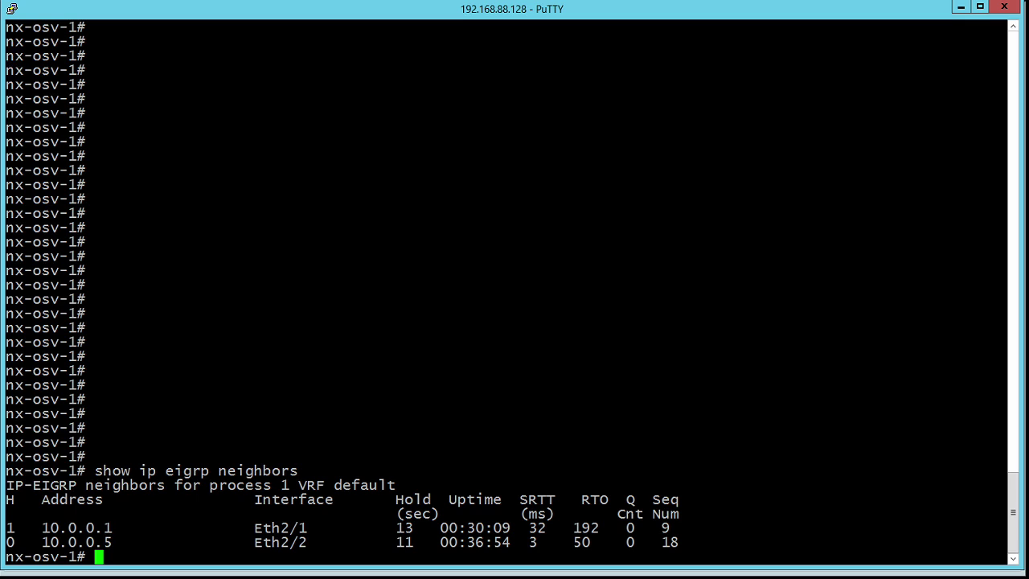
Run 'show ipv6 eigrp neighbors' on nx-osv-1.
text(show ipv6 )
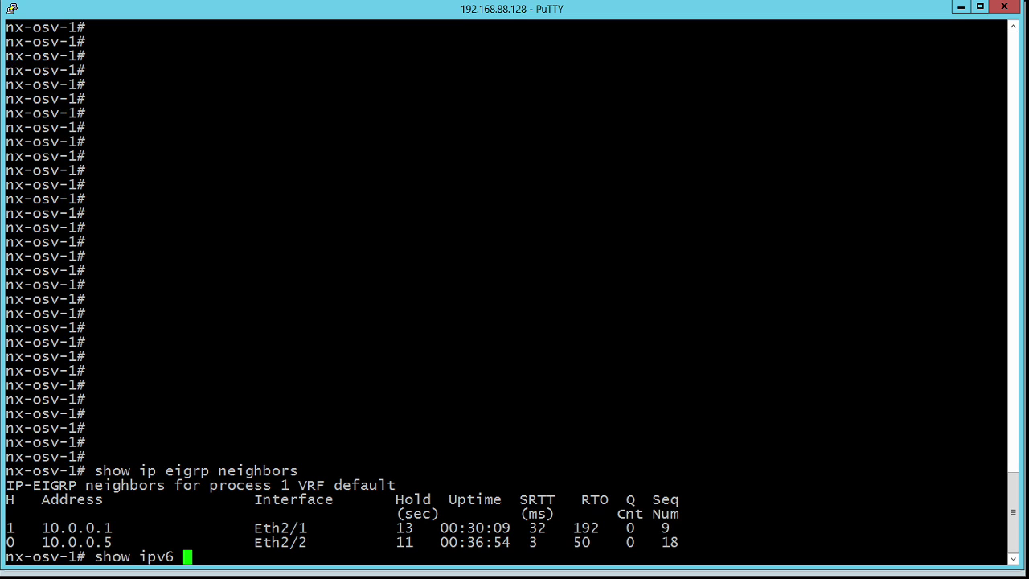
text(eigrp neighbors)
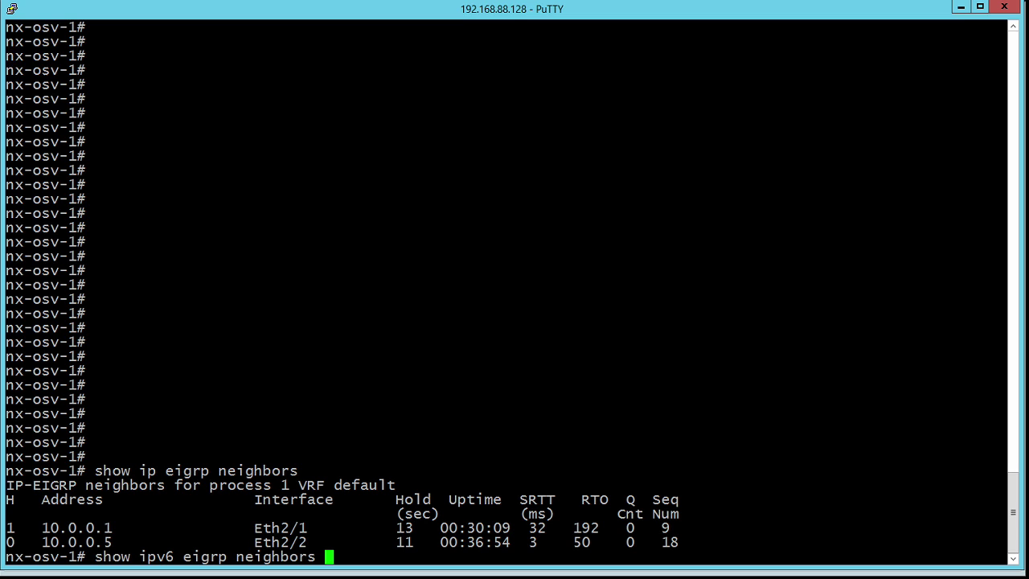
key(Return)
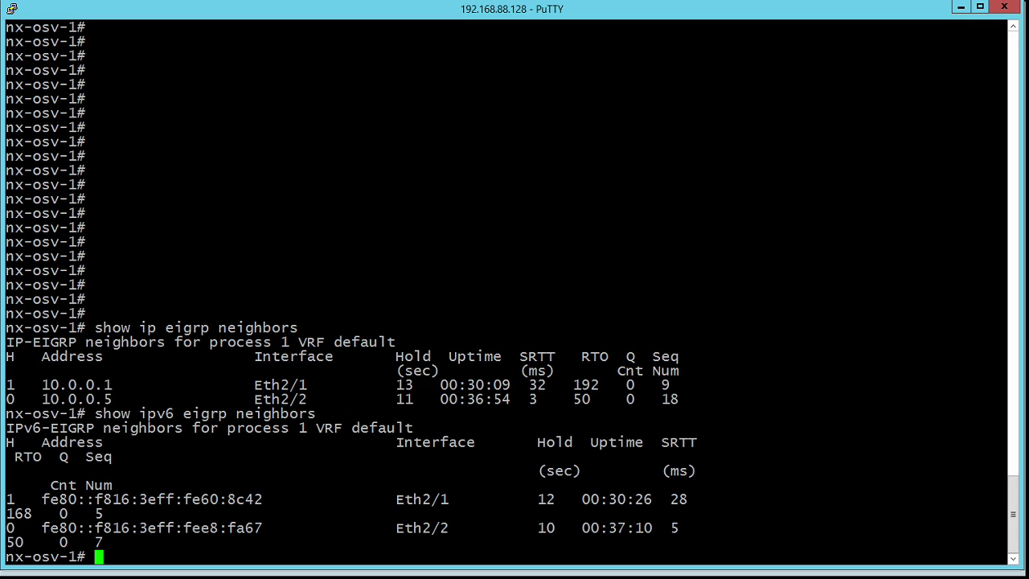